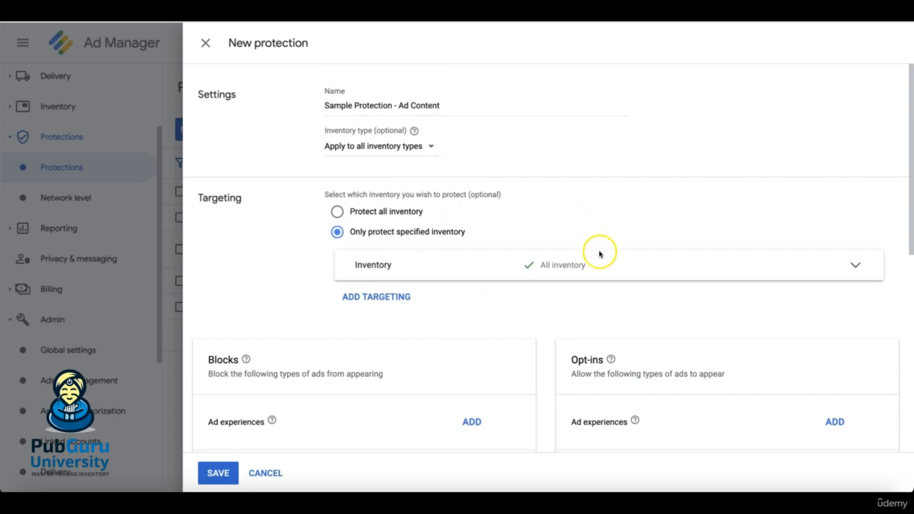
- Include ad units from the ad unit list in the specified inventory of the Sample Protection - Ad Content protection
left_click(599, 258)
left_click(514, 320)
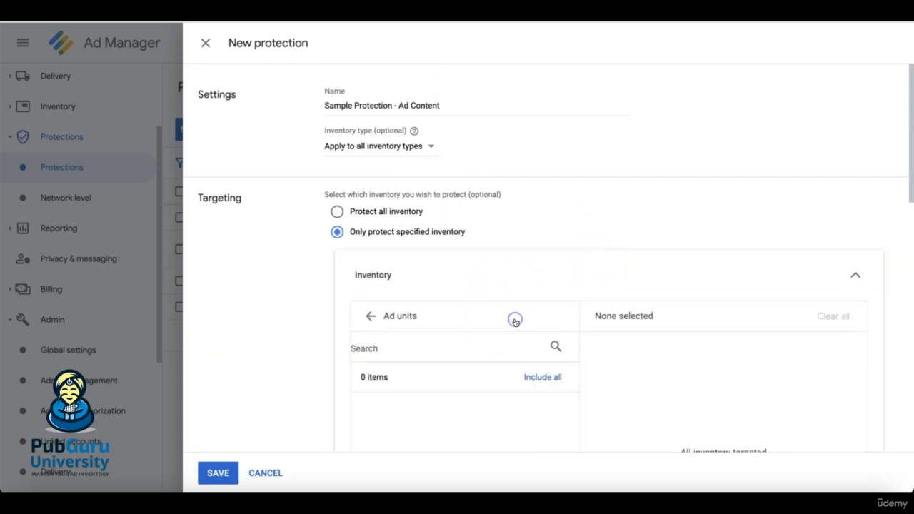
scroll(537, 340, "down", 1)
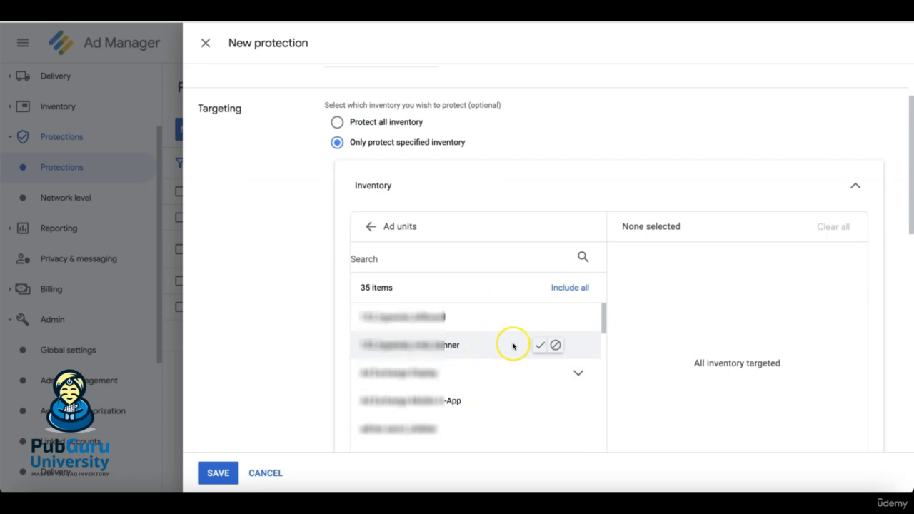
scroll(537, 432, "down", 3)
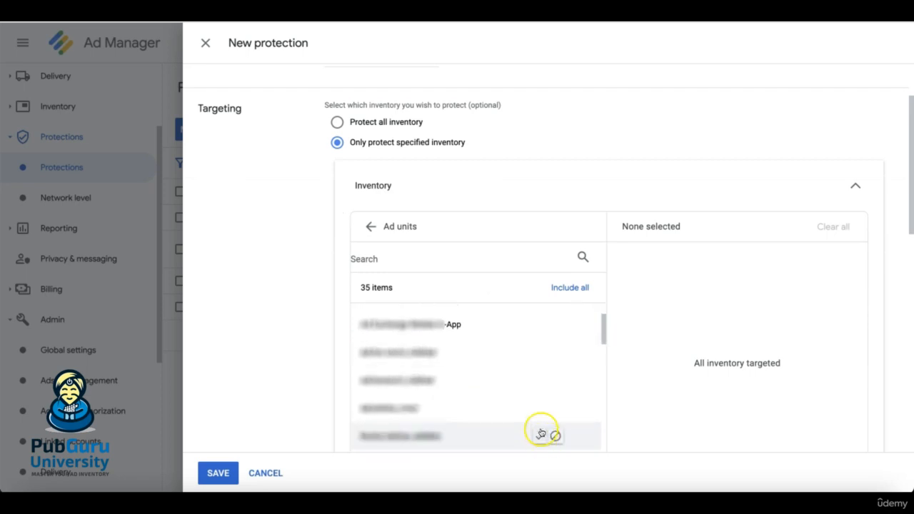
scroll(540, 425, "down", 3)
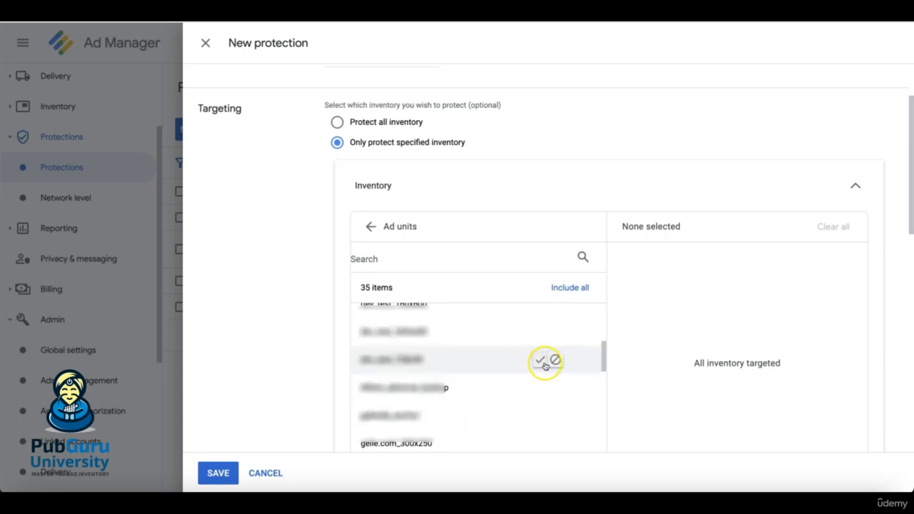
left_click(541, 360)
left_click(535, 332)
- Add the first six listed advertisers, 't Riddershof through 1000dosok.ru, to the Advertisers/Brands block
scroll(265, 400, "down", 10)
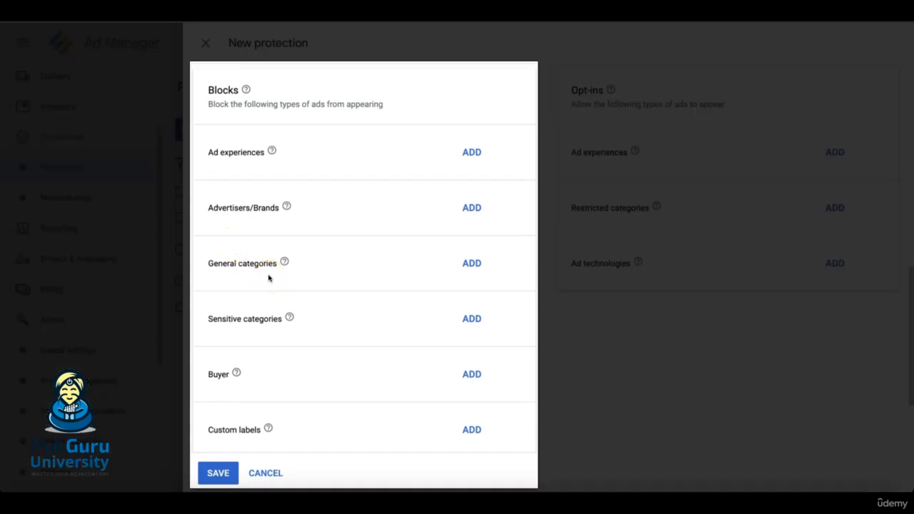
scroll(268, 279, "up", 1)
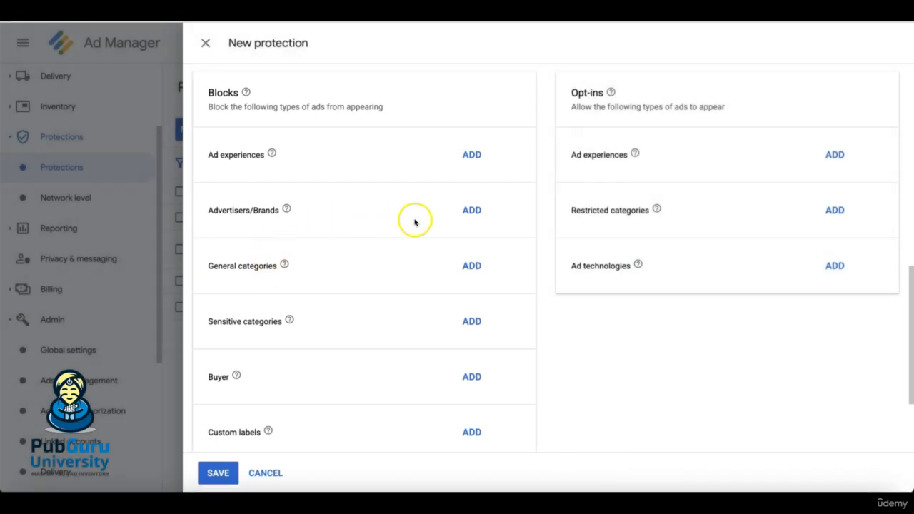
left_click(473, 211)
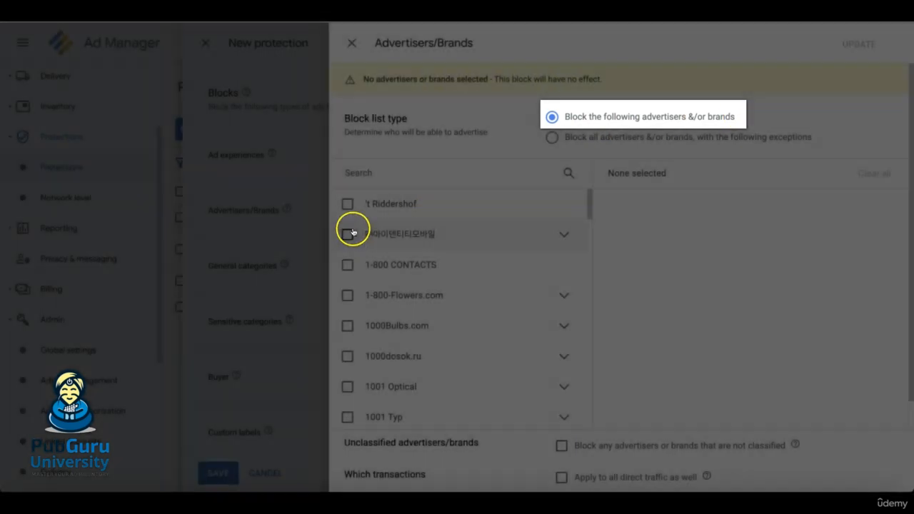
left_click(347, 203)
left_click(347, 204)
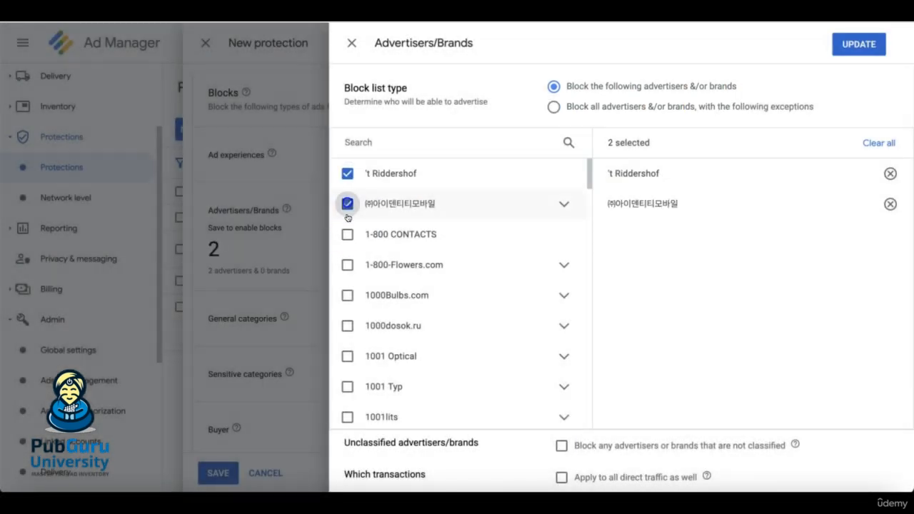
left_click(347, 234)
left_click(347, 265)
left_click(346, 295)
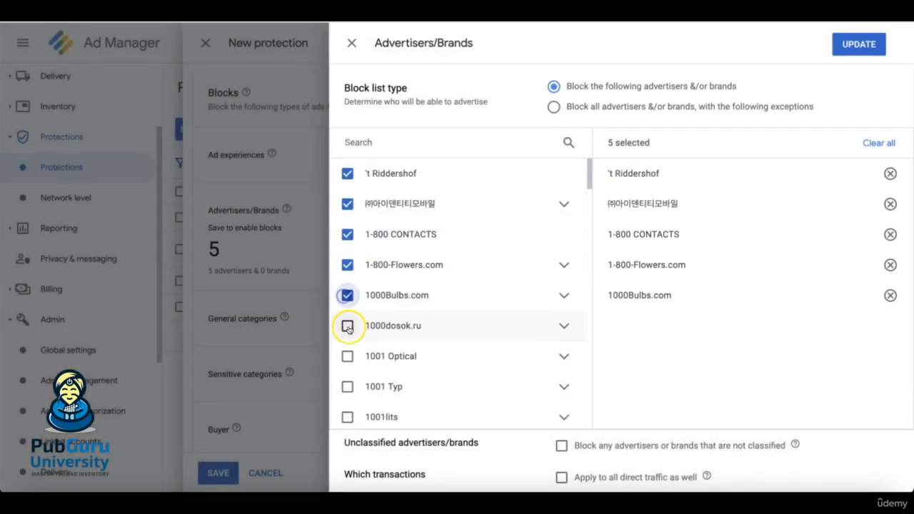
left_click(347, 326)
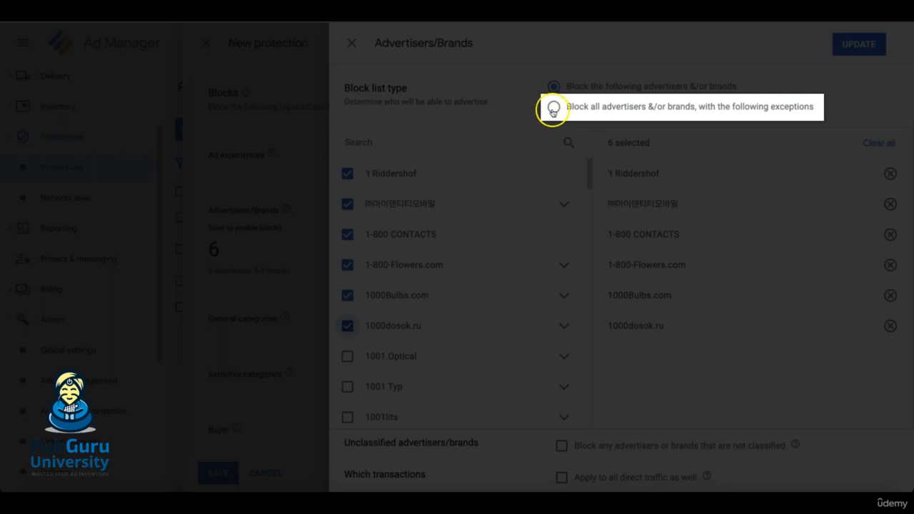
- Change the block list type to block all advertisers and brands with exceptions, and add 1001 Optical and 1001 Typ as exceptions
left_click(553, 106)
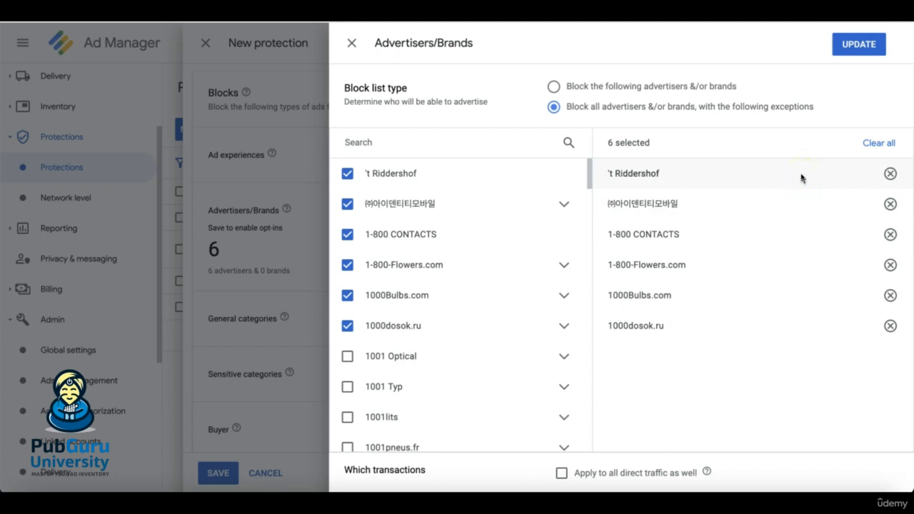
left_click(379, 356)
left_click(383, 386)
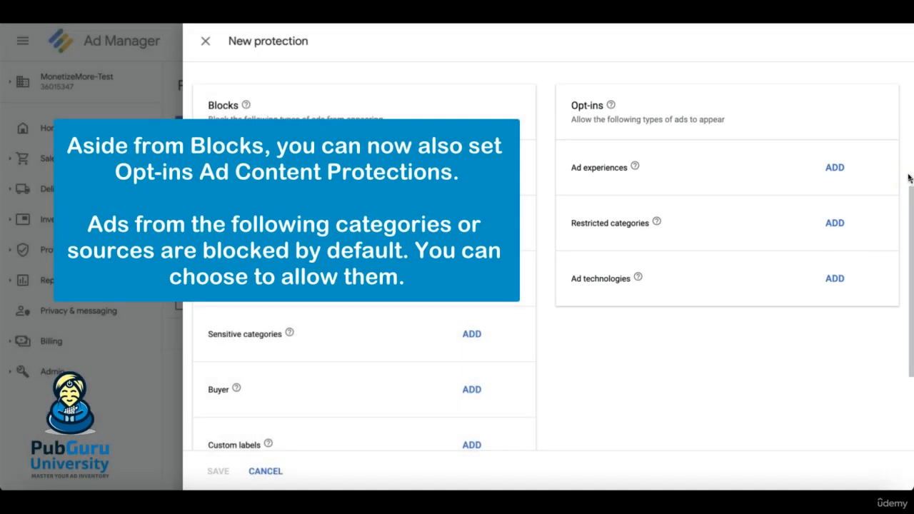
- Review the available opt-in options for ad experiences and restricted categories
left_click(835, 167)
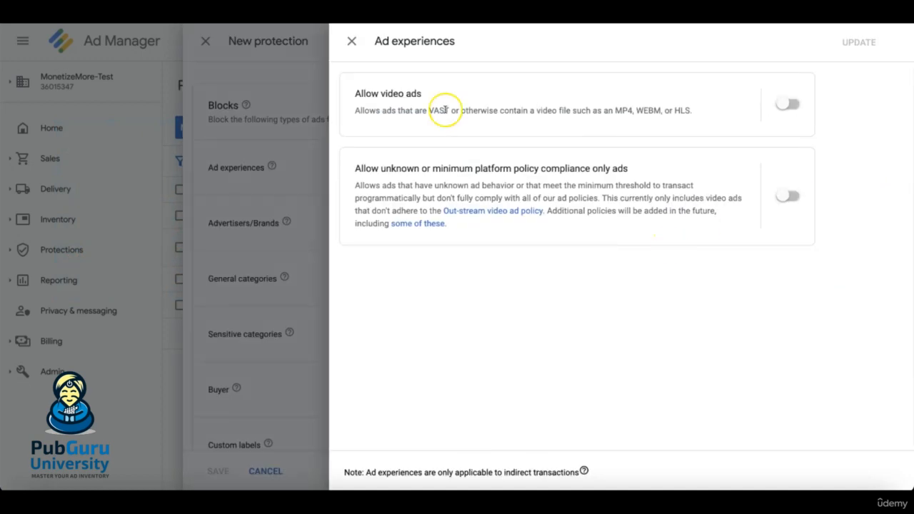
left_click(315, 202)
left_click(833, 225)
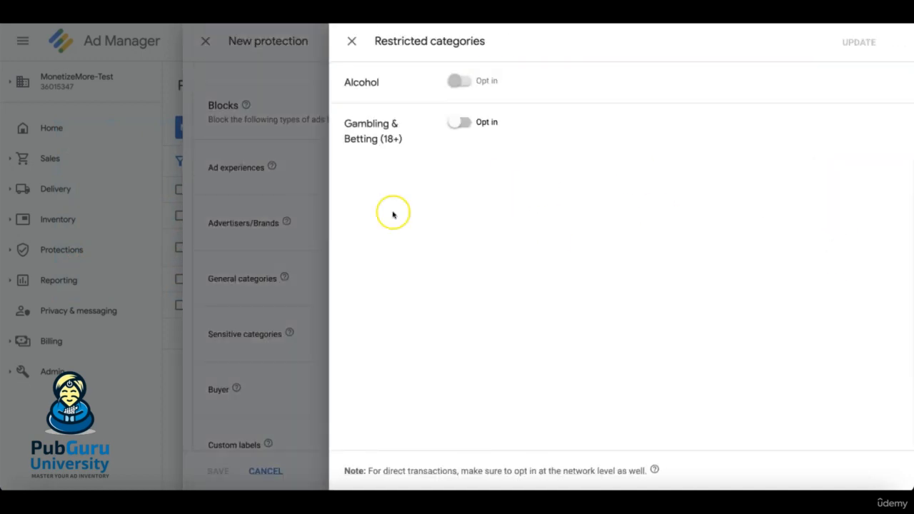
left_click(300, 221)
- Select Accuen, AddThis, Inc, Adledge and Adledge: Ad Swapping as allowed ad technologies in the opt-ins
left_click(834, 279)
left_click(347, 108)
left_click(347, 138)
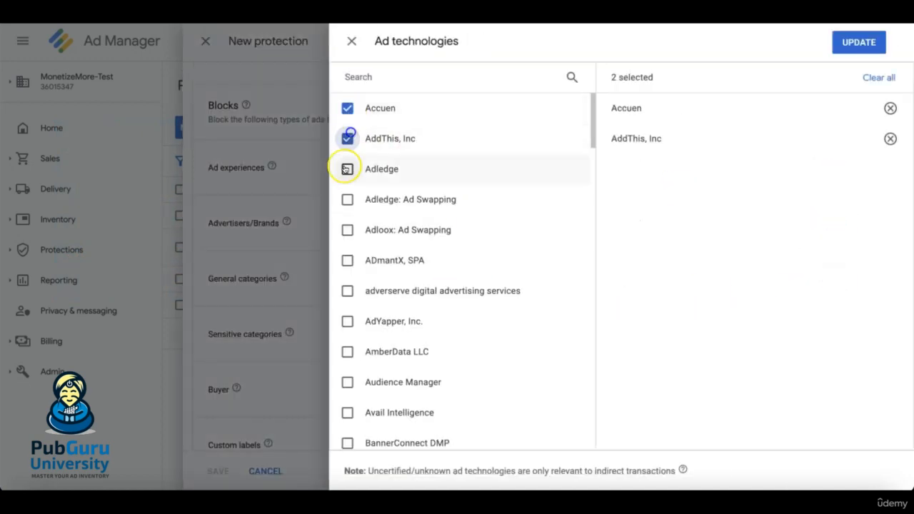
left_click(347, 168)
left_click(347, 199)
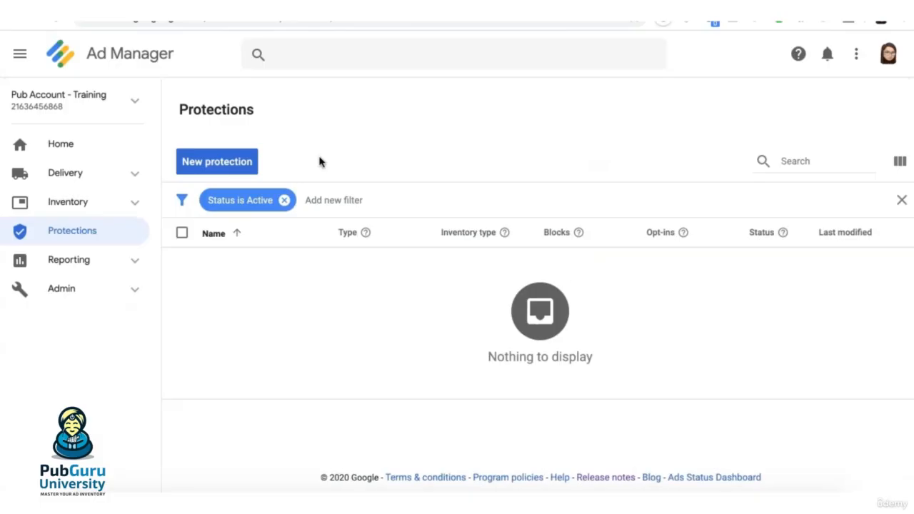
- Create a new competition protection named "Sample - Competition"
left_click(231, 164)
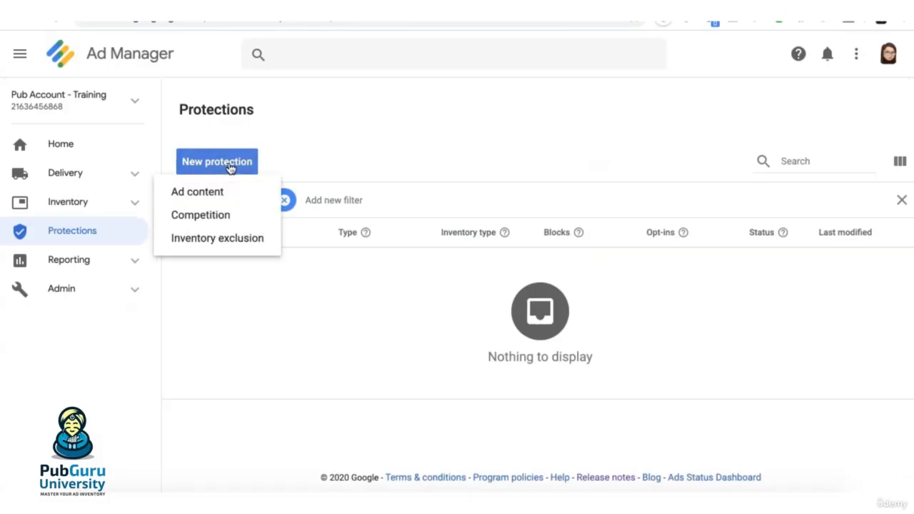
left_click(214, 224)
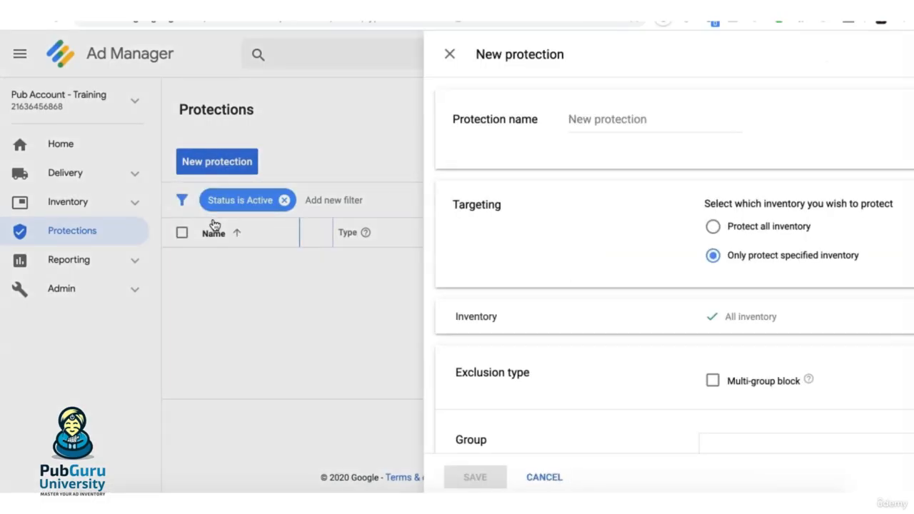
left_click(181, 120)
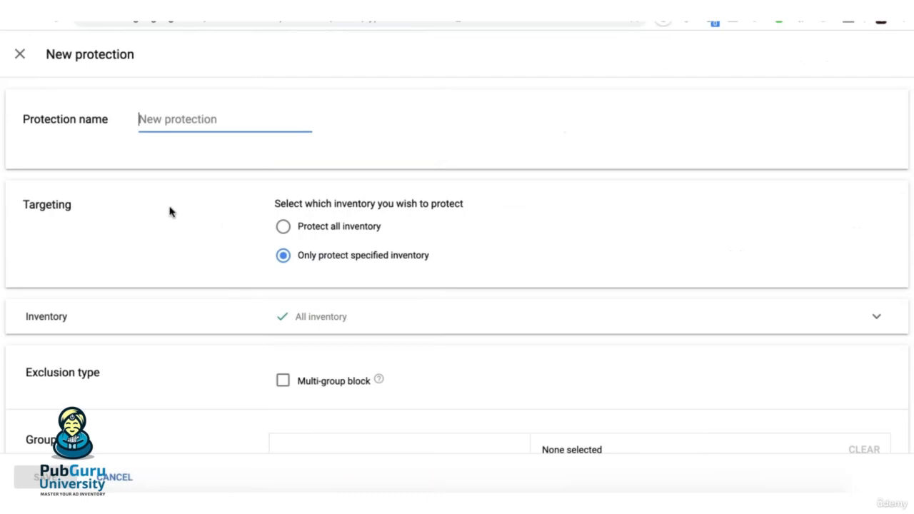
type("Sample - Competition")
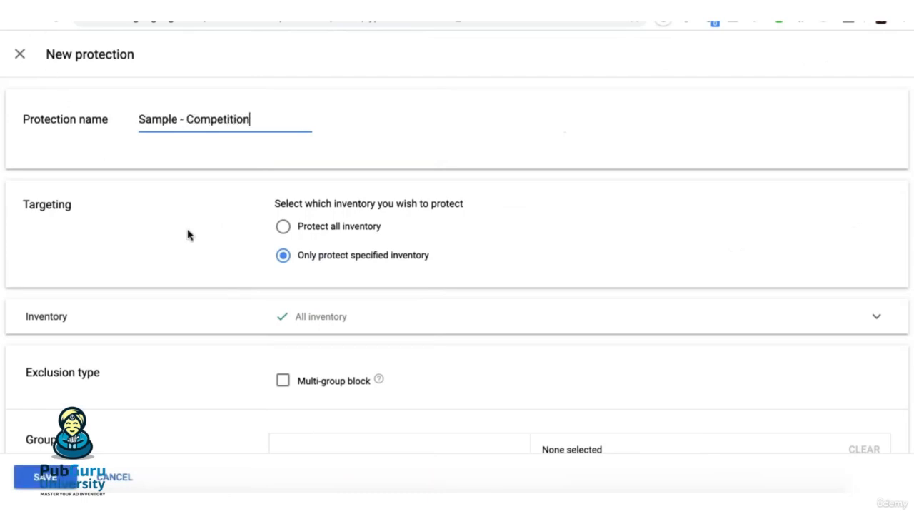
- Protect only specified inventory, including the ad units ad1_top and ad4_midcontent
left_click(284, 227)
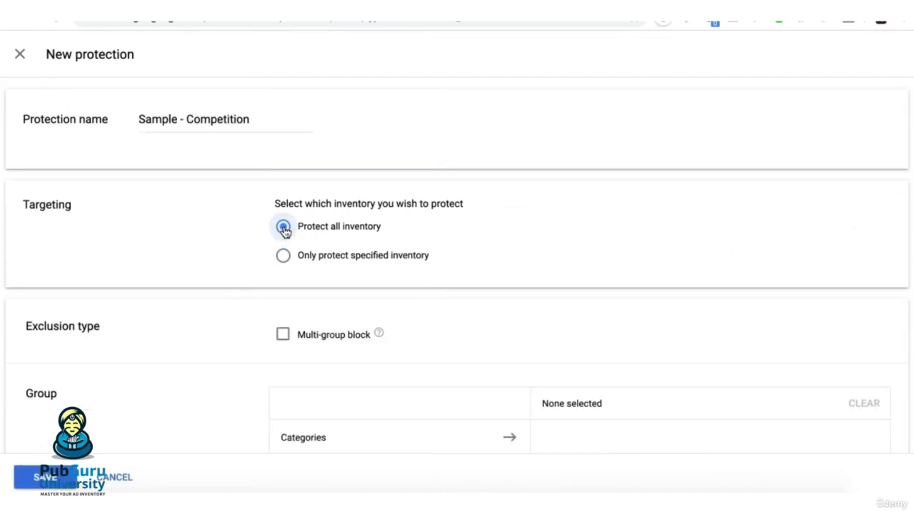
left_click(262, 257)
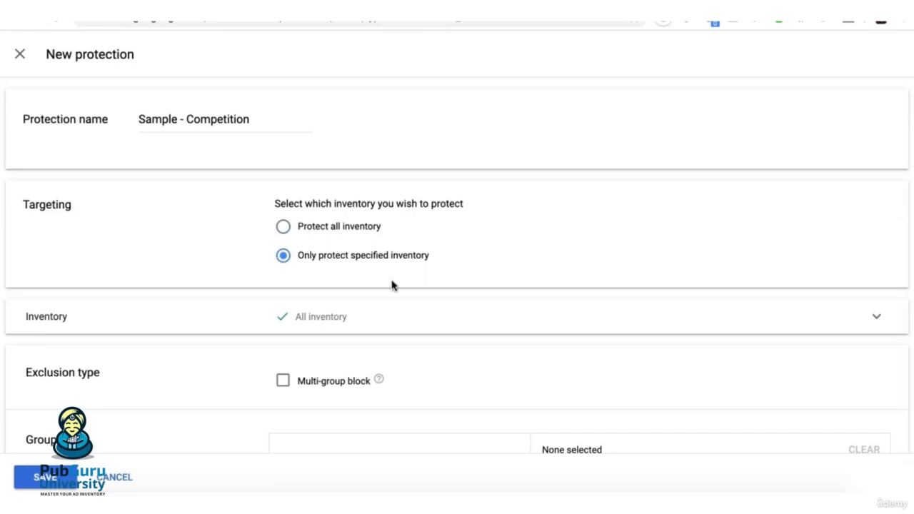
left_click(312, 324)
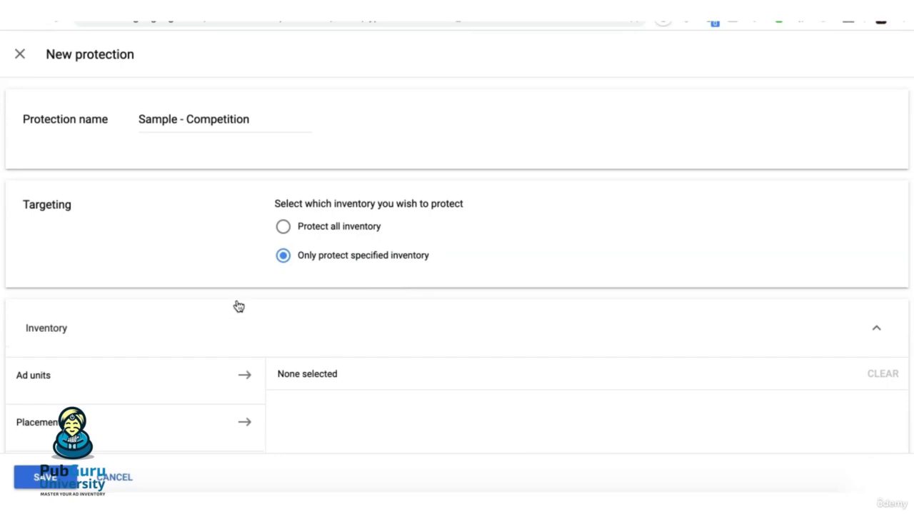
scroll(239, 306, "down", 2)
left_click(28, 304)
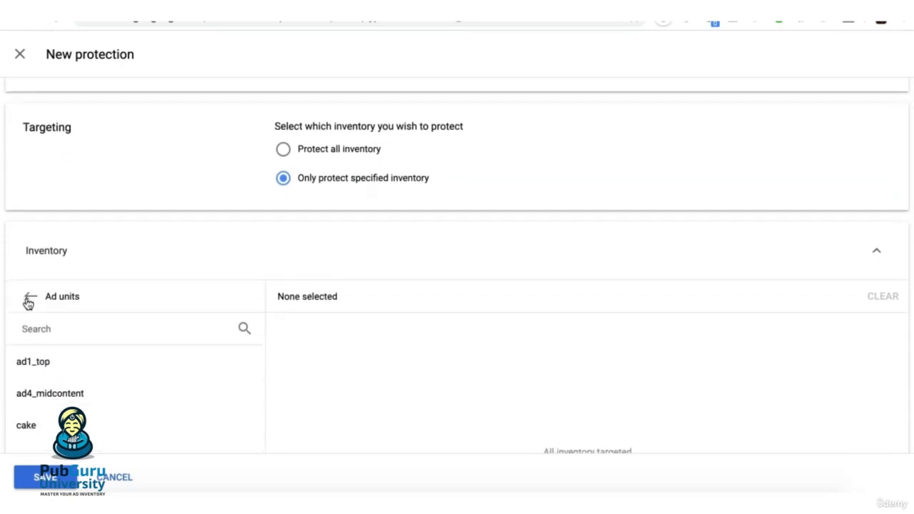
left_click(195, 363)
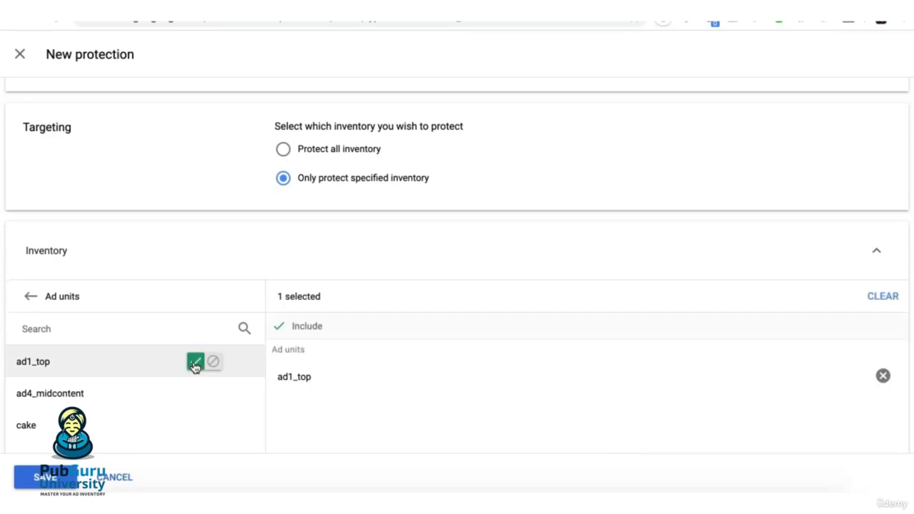
left_click(196, 394)
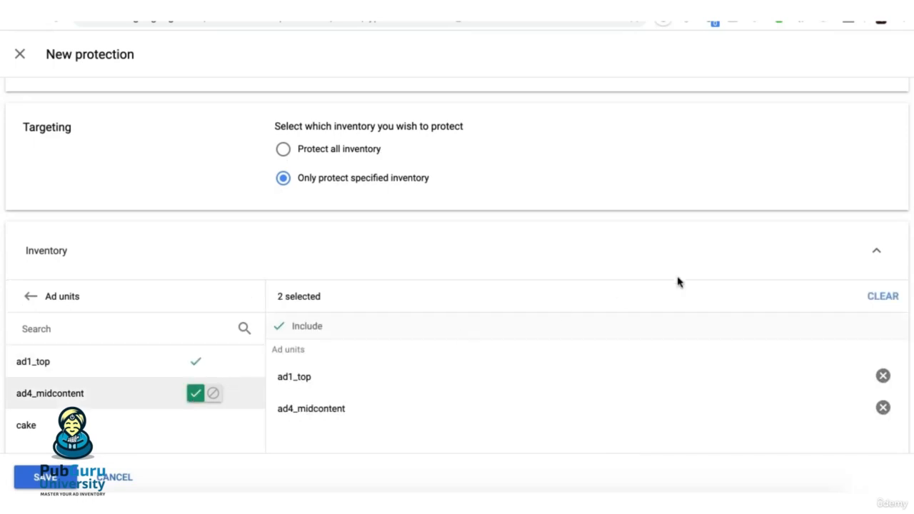
left_click(877, 253)
scroll(322, 324, "down", 3)
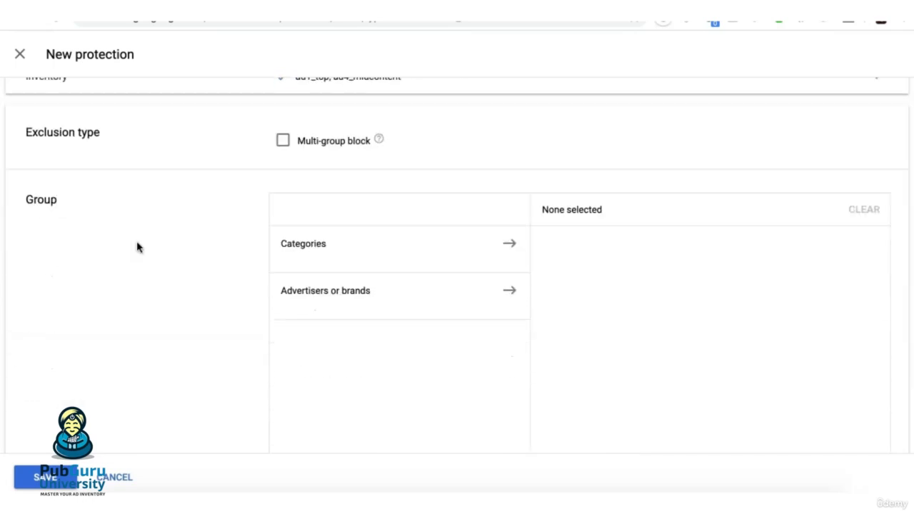
left_click(284, 143)
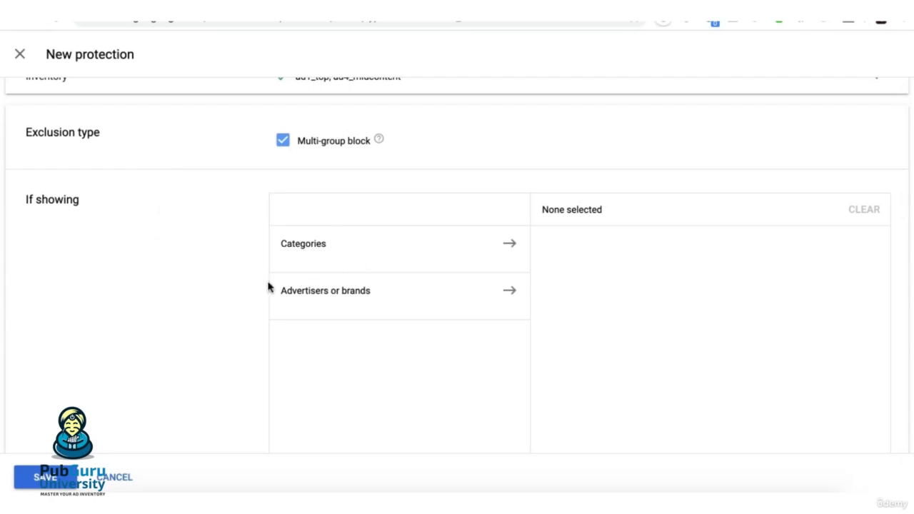
scroll(186, 357, "down", 5)
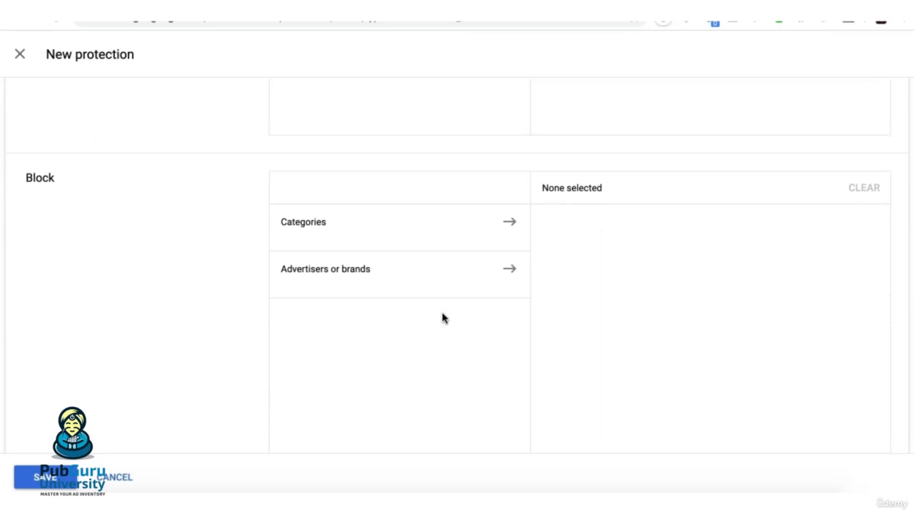
scroll(443, 318, "up", 3)
scroll(245, 338, "down", 3)
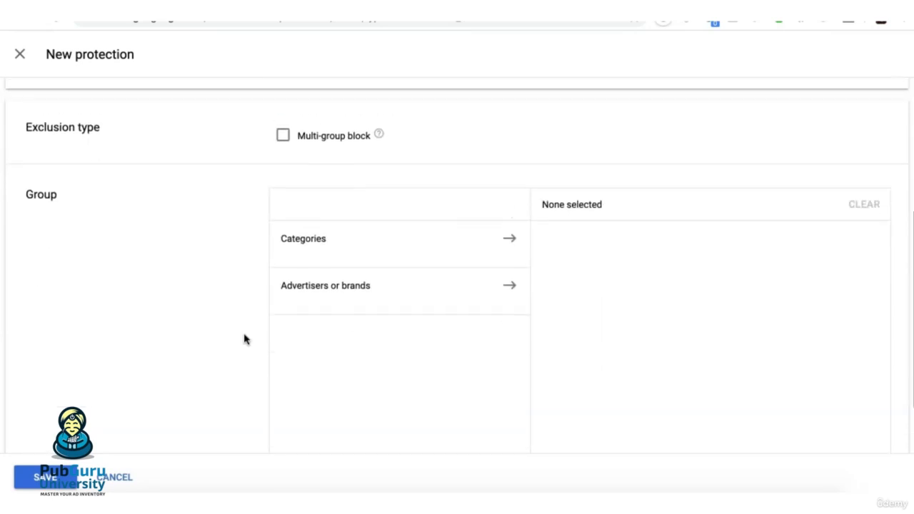
left_click(307, 235)
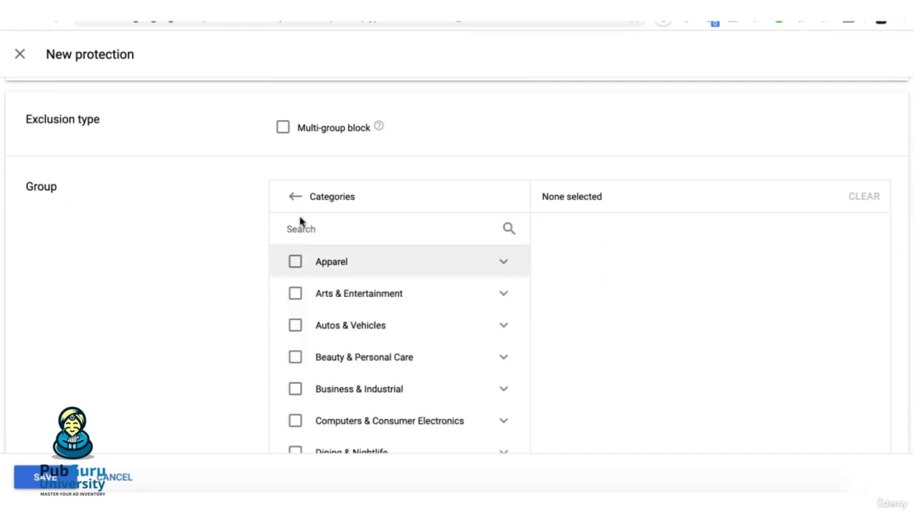
left_click(295, 200)
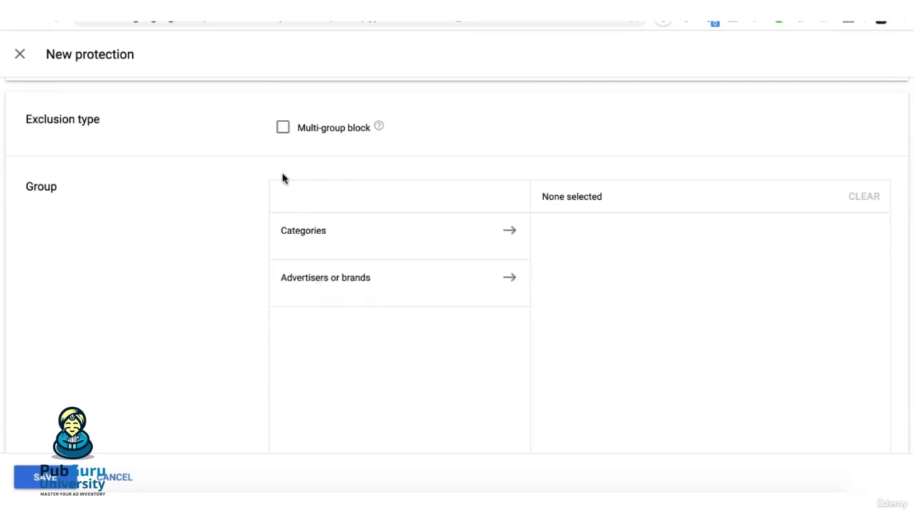
- Enable the multi-group block exclusion and choose the Arts & Entertainment category for the If showing group
left_click(283, 130)
left_click(306, 232)
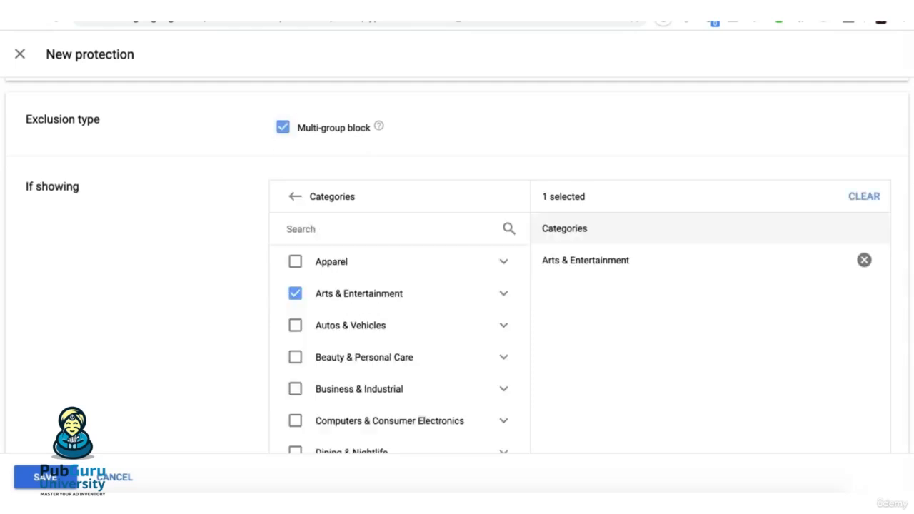
left_click(296, 295)
- Choose the Beauty & Personal Care category for the Block group of the competition protection
scroll(238, 323, "down", 5)
left_click(307, 257)
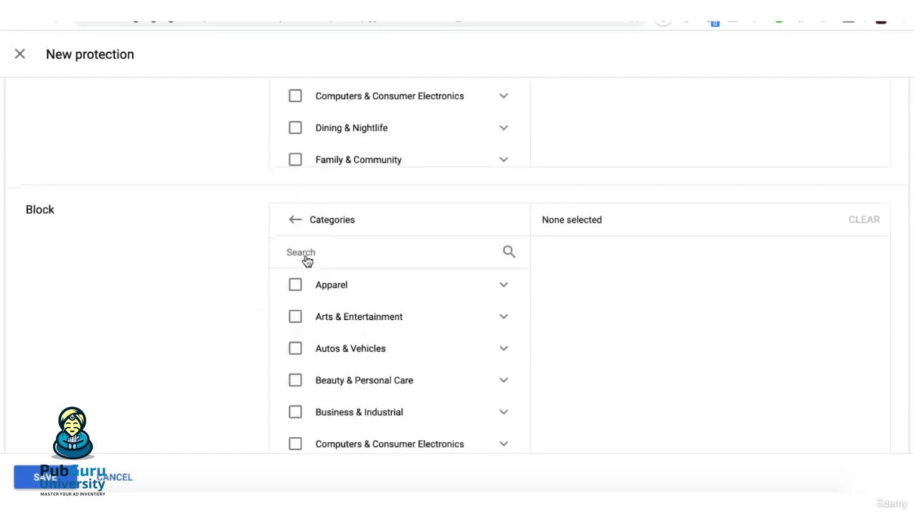
scroll(403, 355, "down", 1)
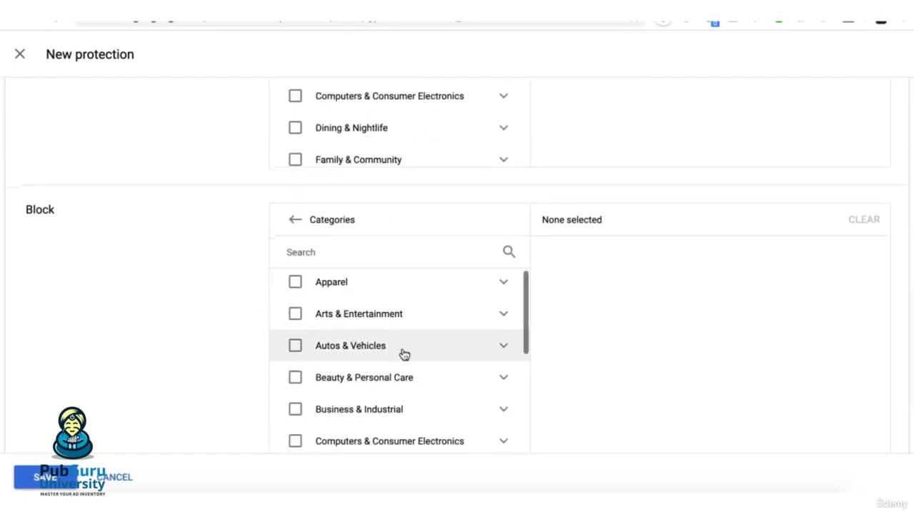
left_click(295, 377)
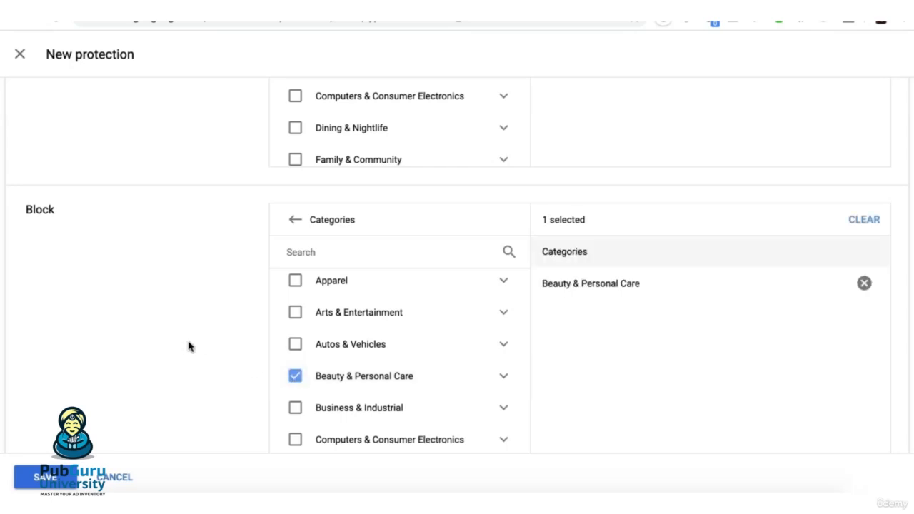
scroll(238, 219, "up", 6)
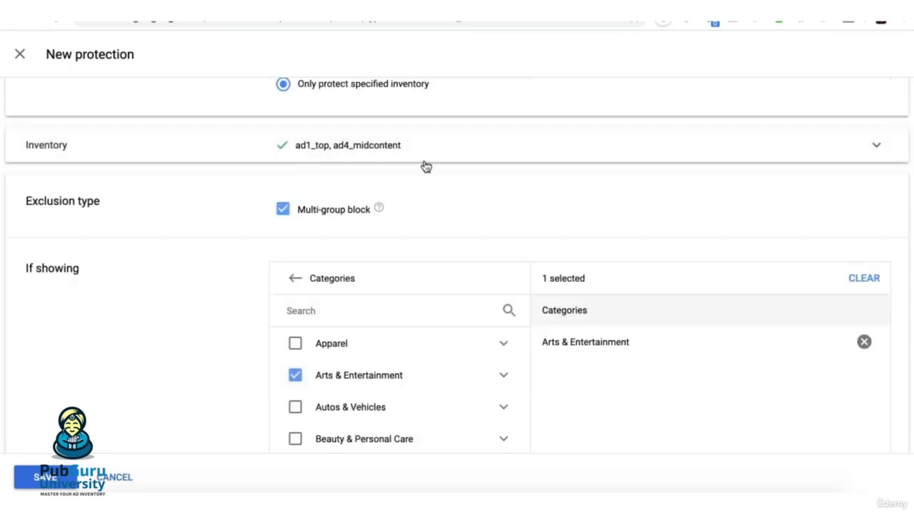
scroll(477, 185, "down", 2)
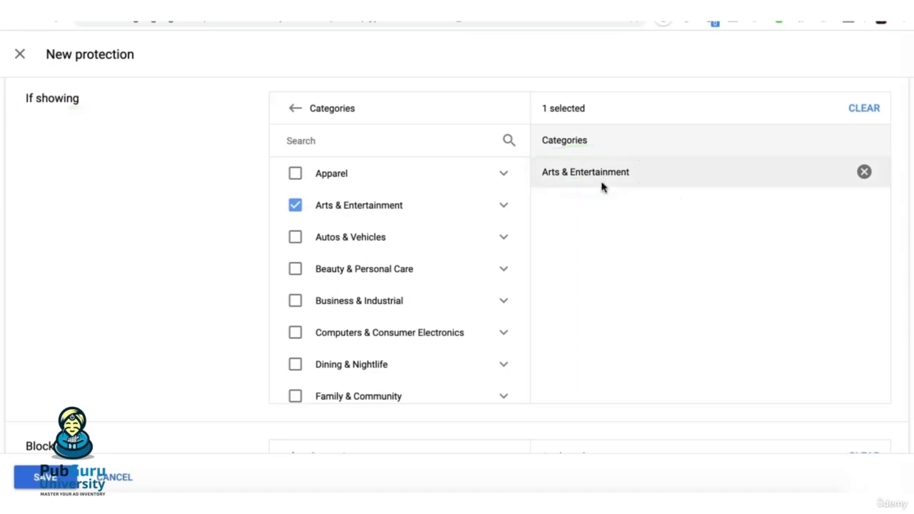
scroll(603, 187, "down", 4)
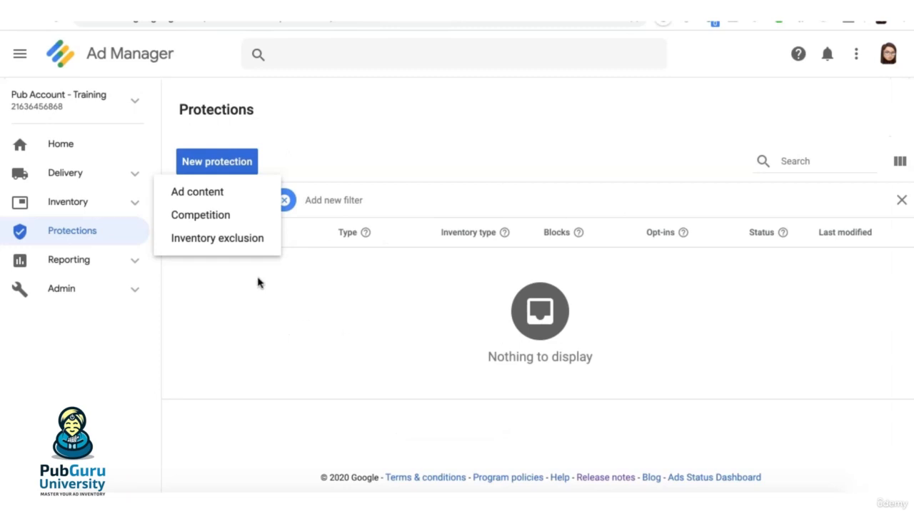
- Start a new inventory exclusion protection named "Sample - Inventory Exclusion" that protects only specified inventory
left_click(229, 241)
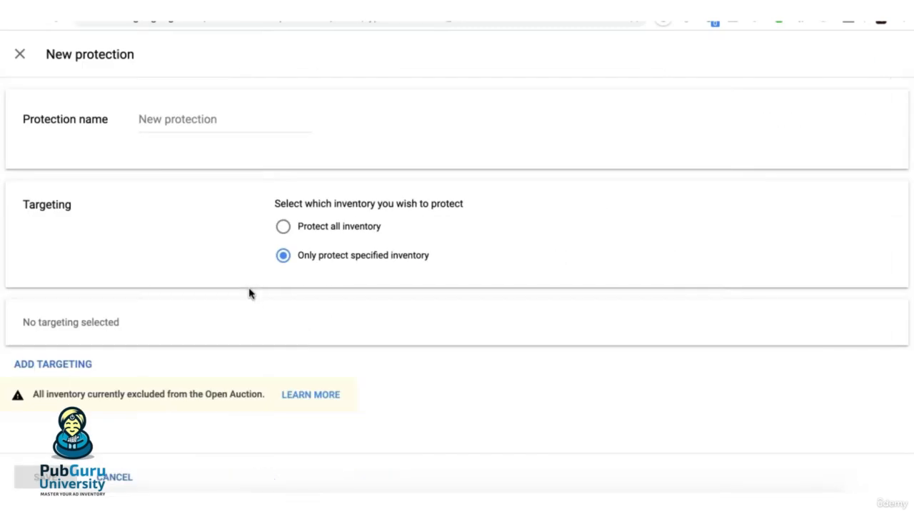
left_click(191, 142)
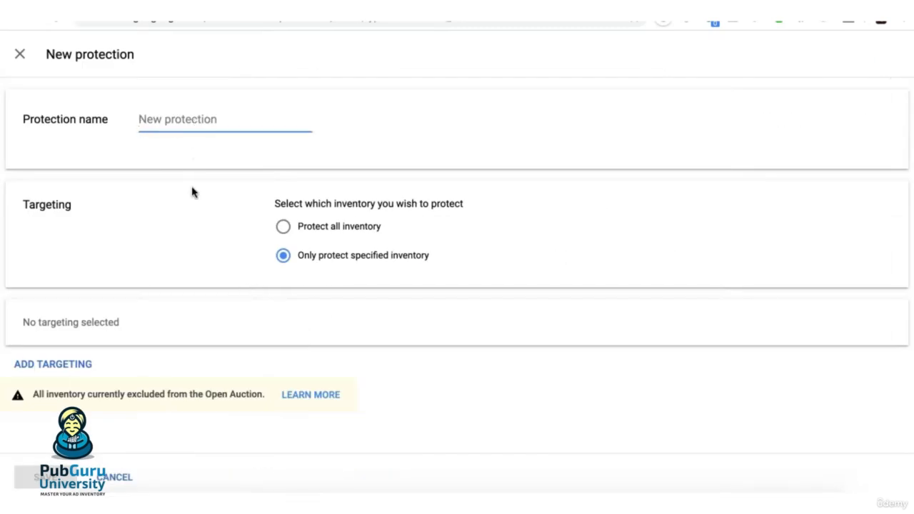
type("Sample - Inventory Exclusion")
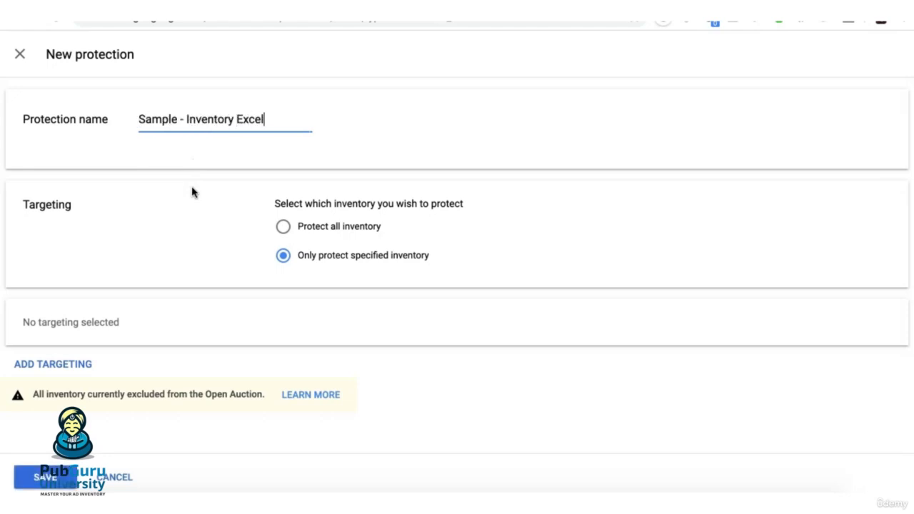
left_click(284, 229)
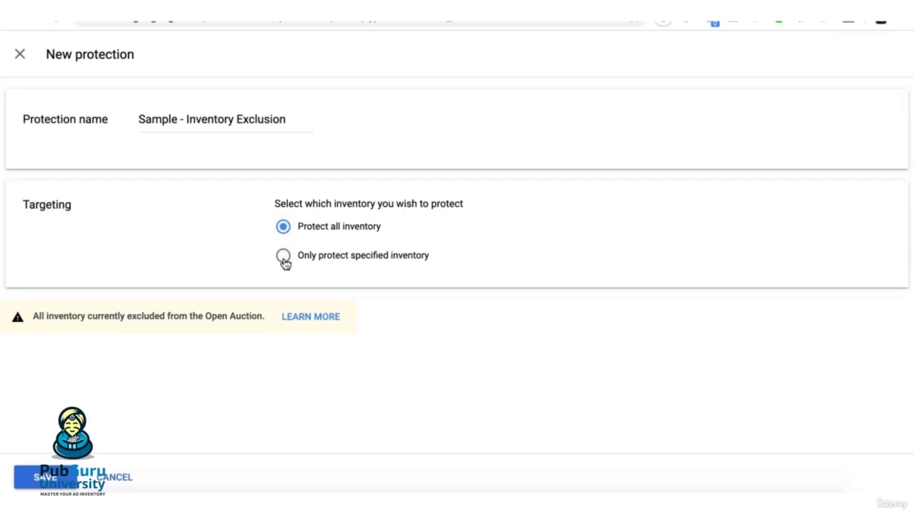
left_click(283, 257)
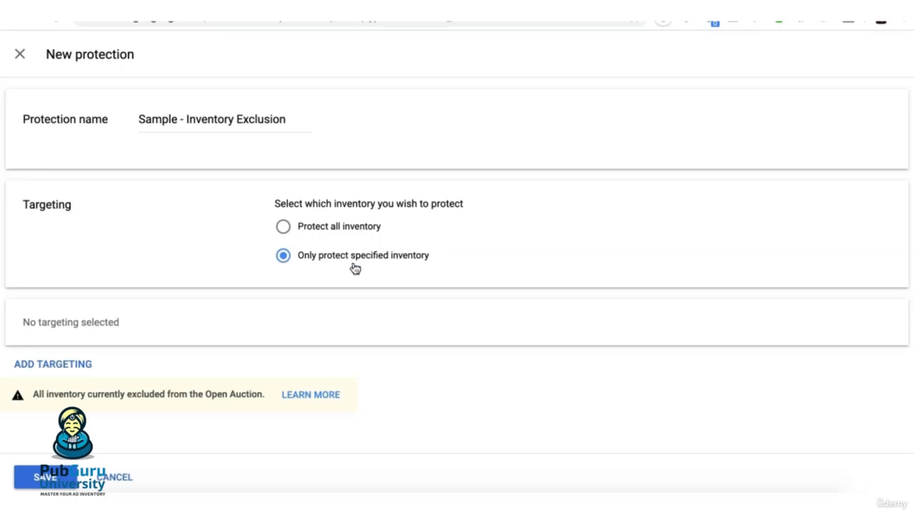
- Add geography targeting for the United States to the inventory exclusion protection
left_click(79, 366)
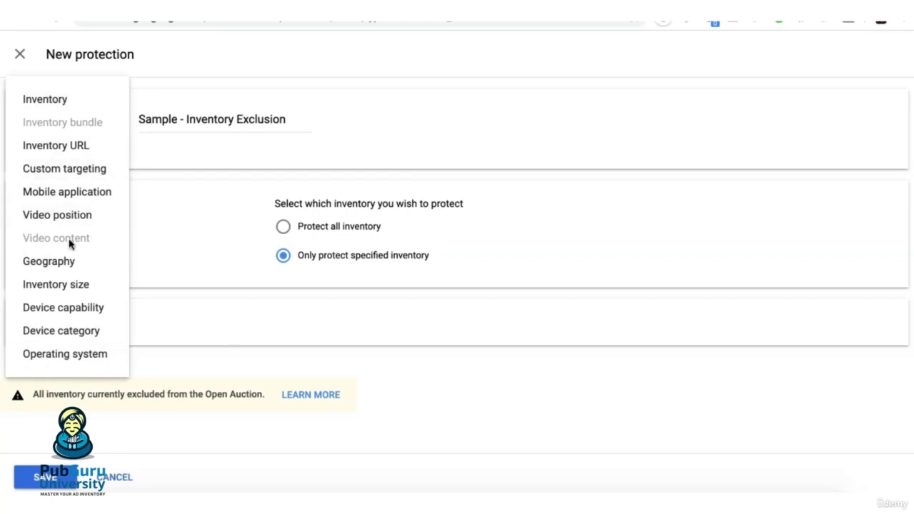
left_click(54, 269)
left_click(386, 315)
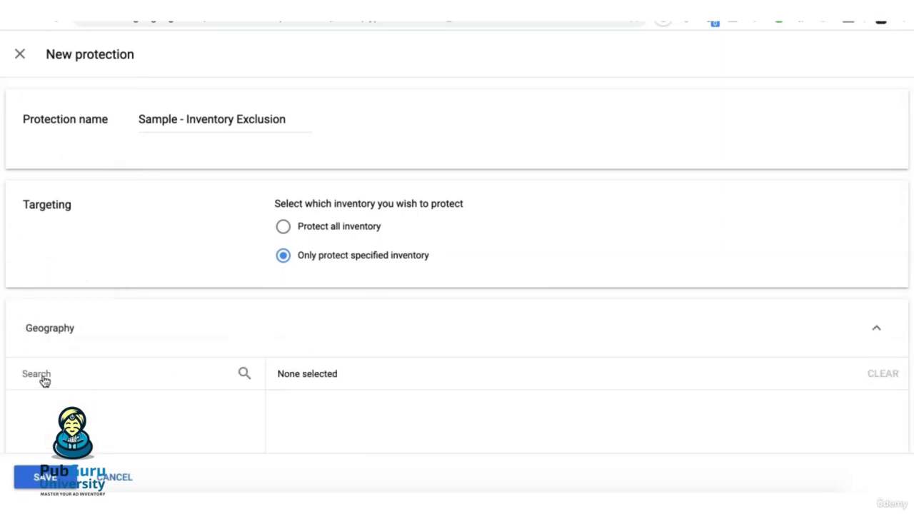
left_click(89, 372)
type("united stat")
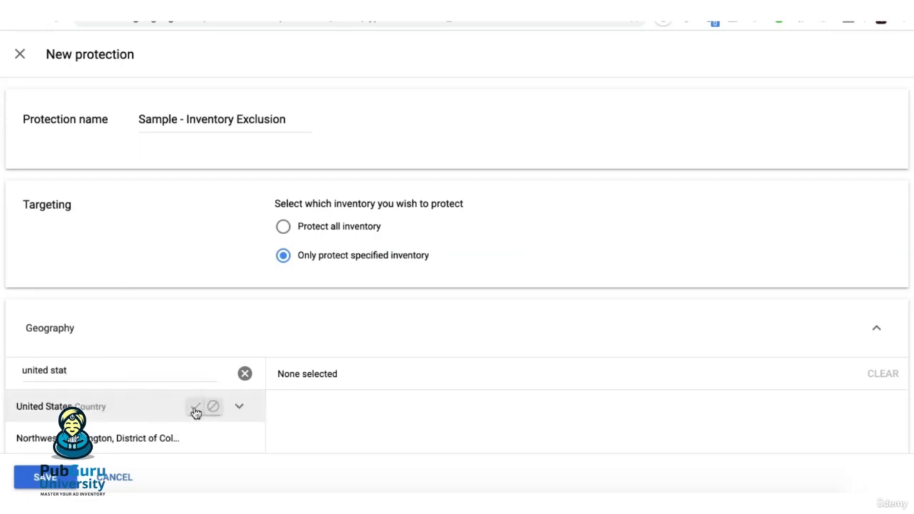
left_click(193, 408)
left_click(863, 330)
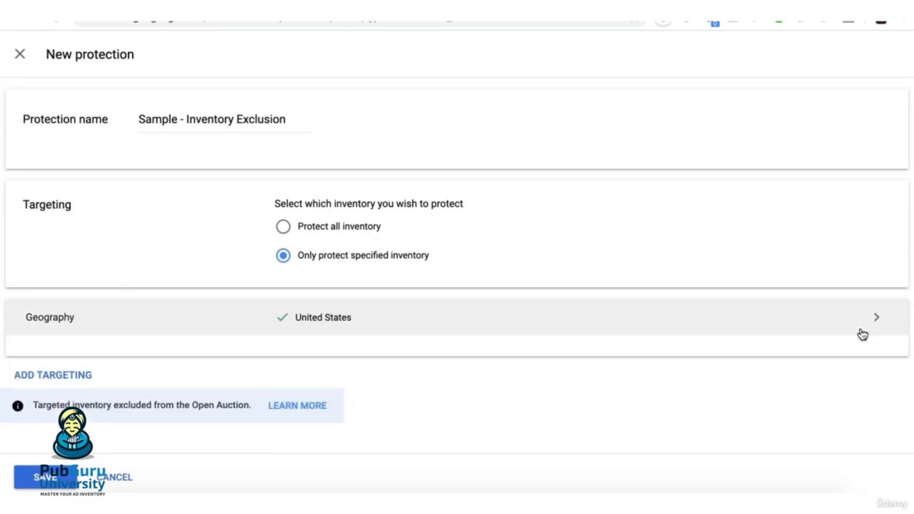
- Add inventory targeting to the protection that includes the ad unit ad1_top
left_click(52, 361)
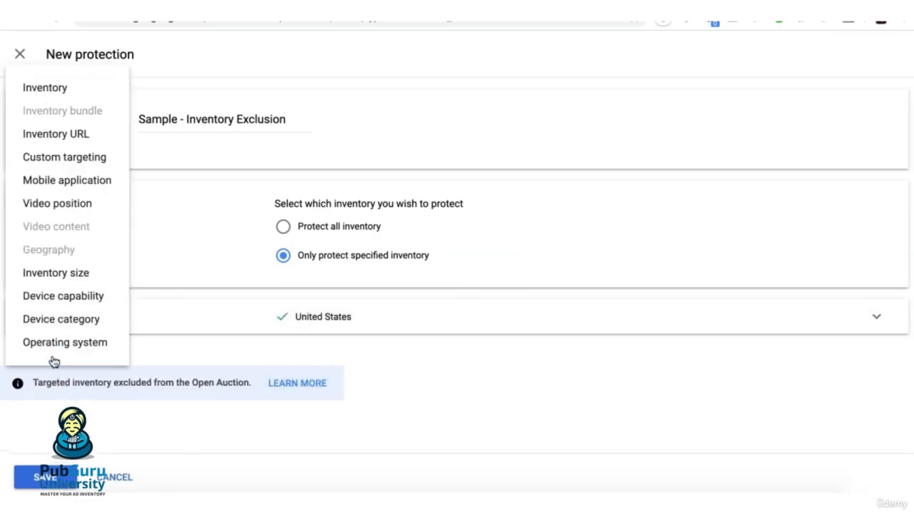
left_click(61, 88)
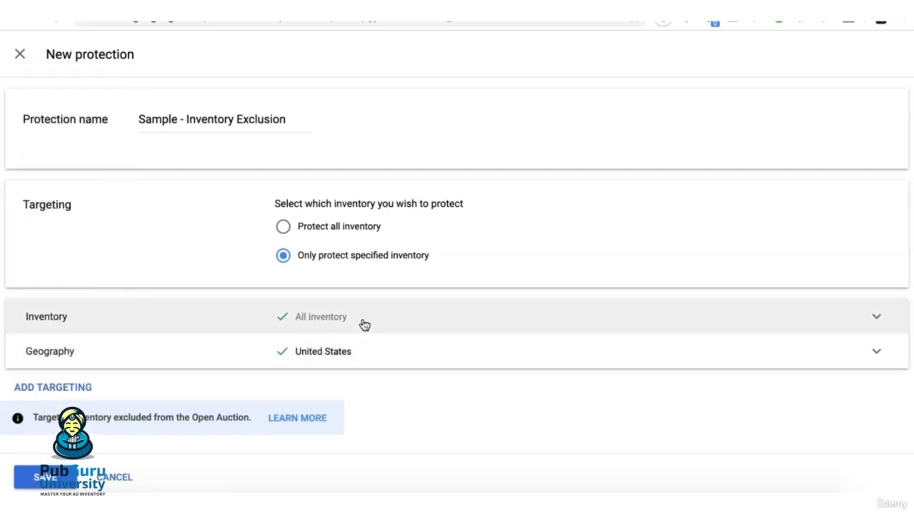
left_click(363, 323)
left_click(181, 379)
left_click(194, 439)
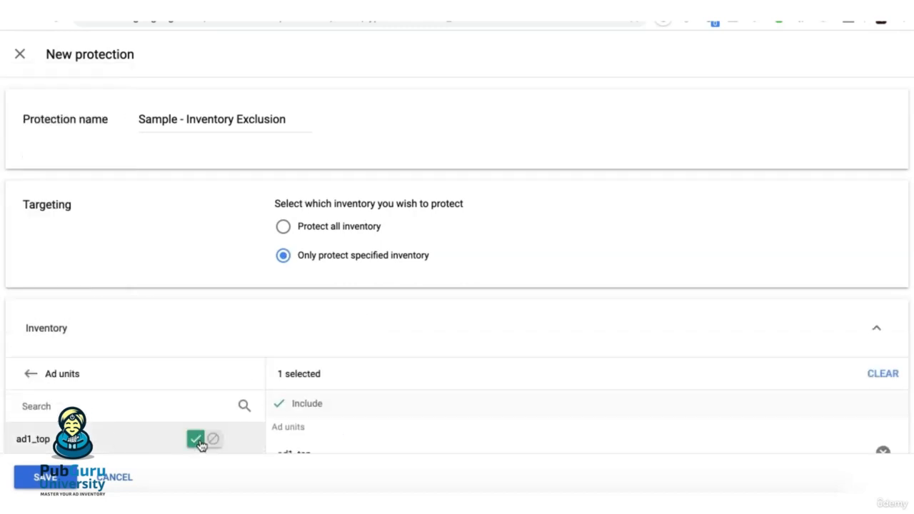
left_click(878, 331)
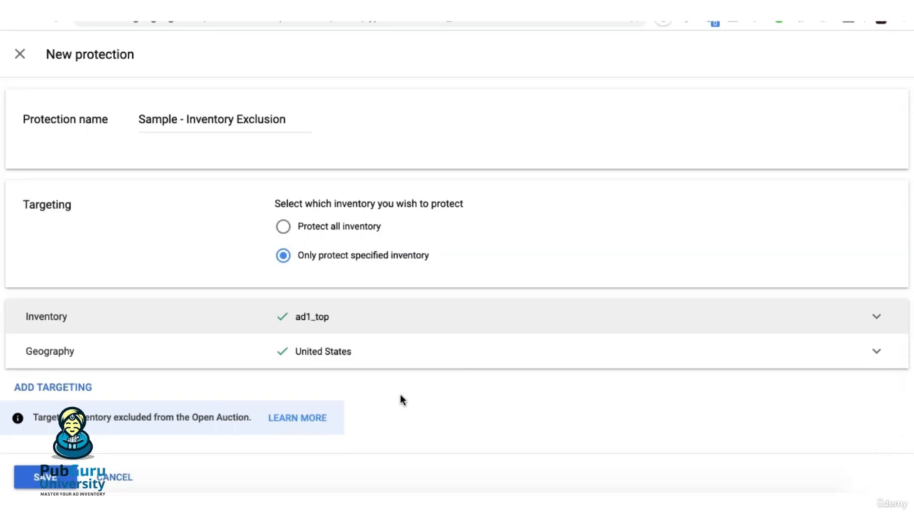